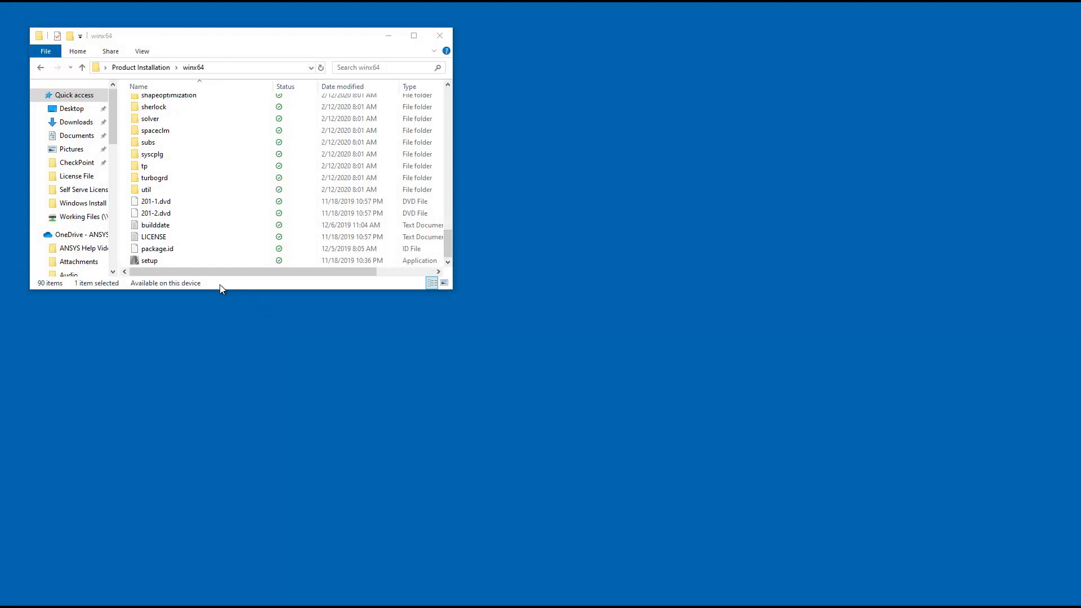
Step: Select the setup application in the winx64 installation folder
left_click(153, 261)
Step: Run setup as administrator and choose Install ANSYS License Manager
right_click(153, 260)
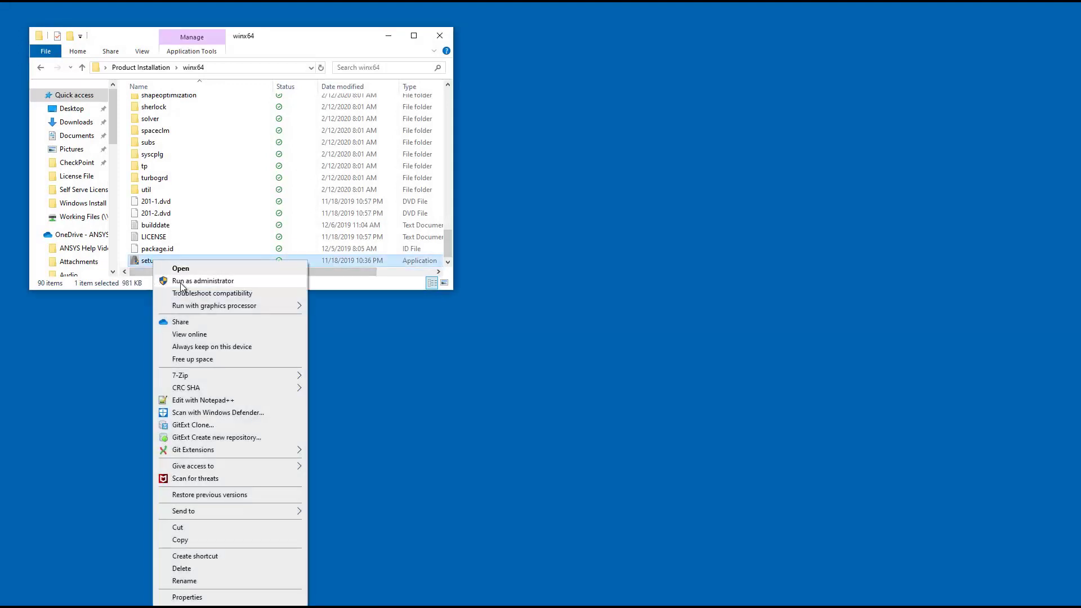
left_click(180, 286)
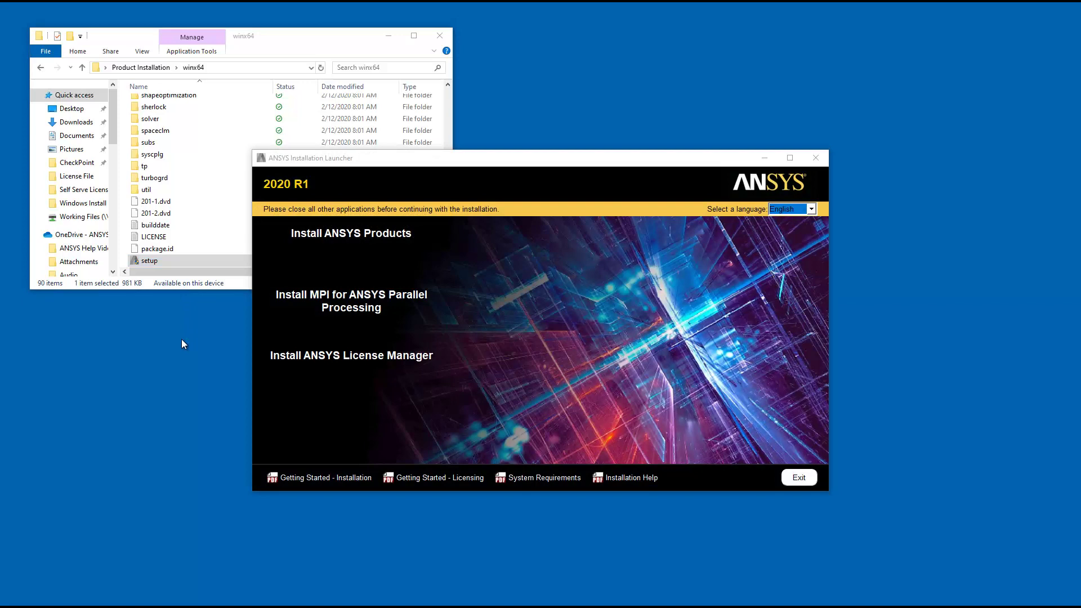
left_click(295, 358)
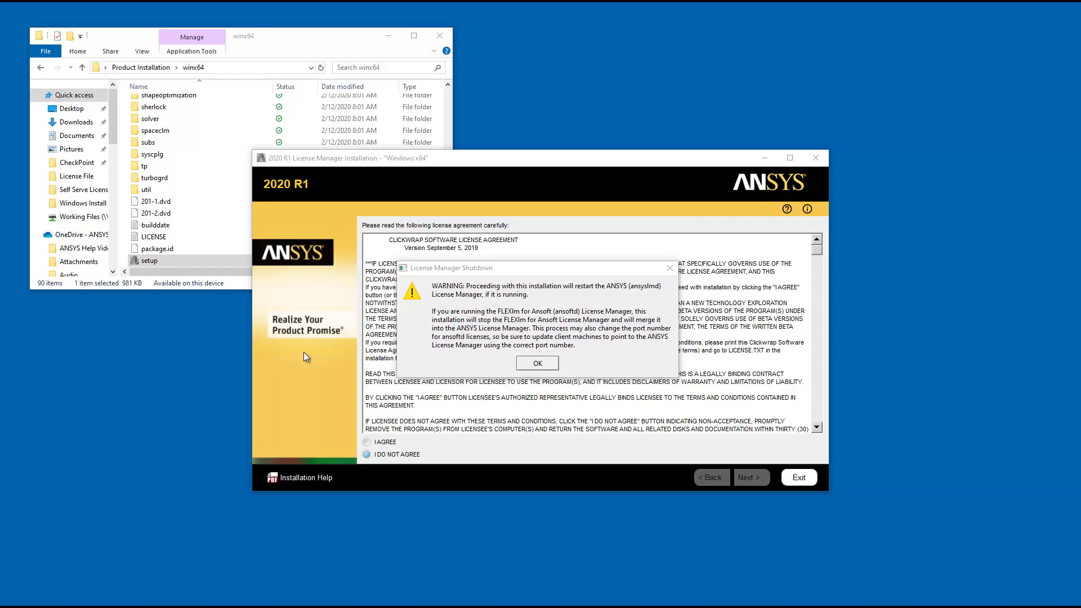
Step: Dismiss the License Manager Shutdown warning and accept the license agreement with I AGREE
left_click(528, 366)
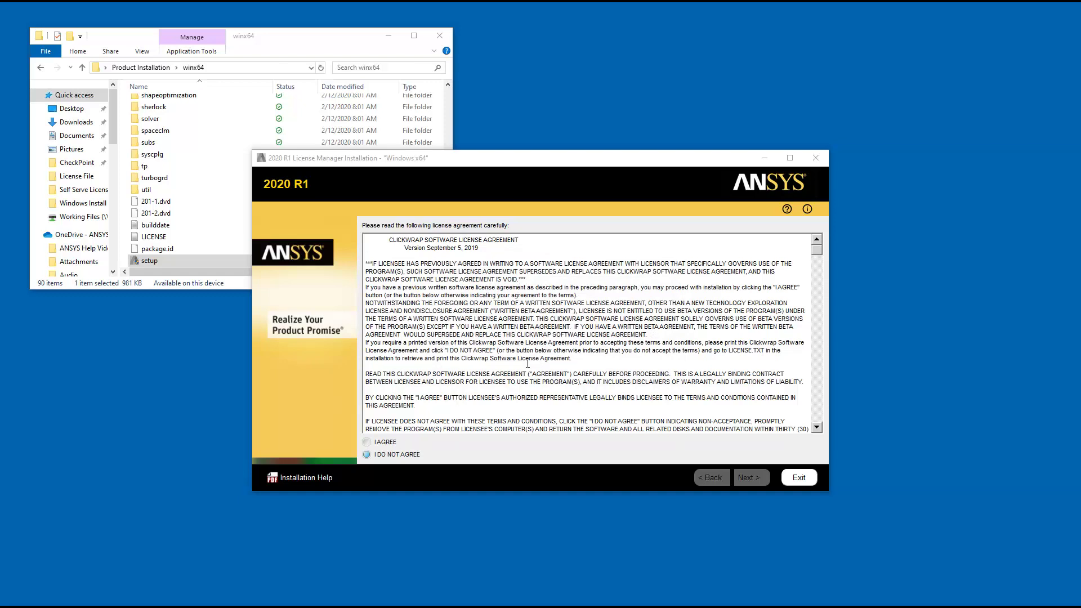
left_click(367, 440)
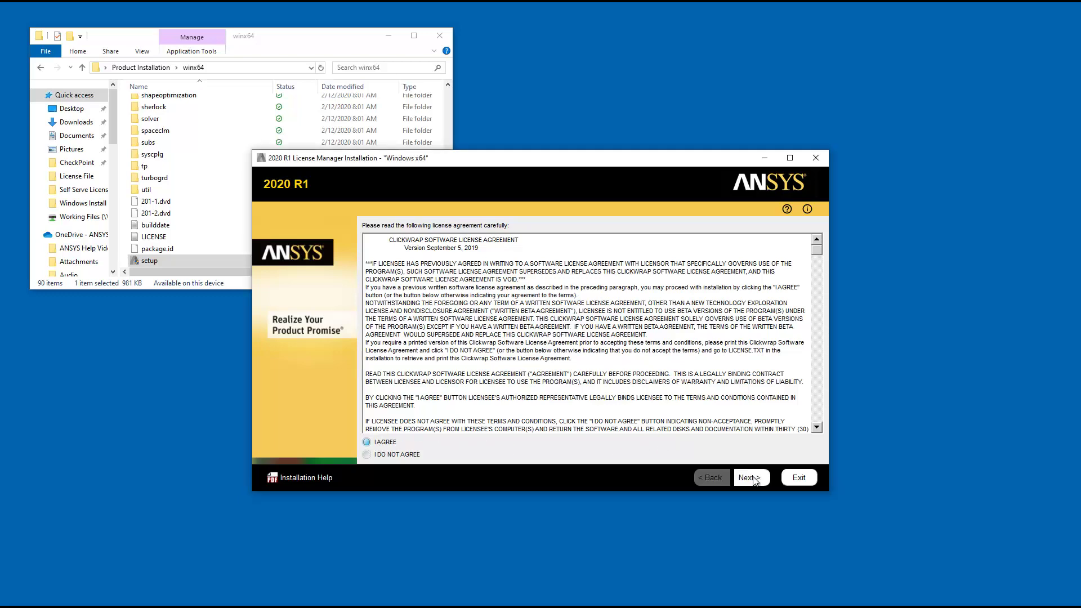
left_click(754, 479)
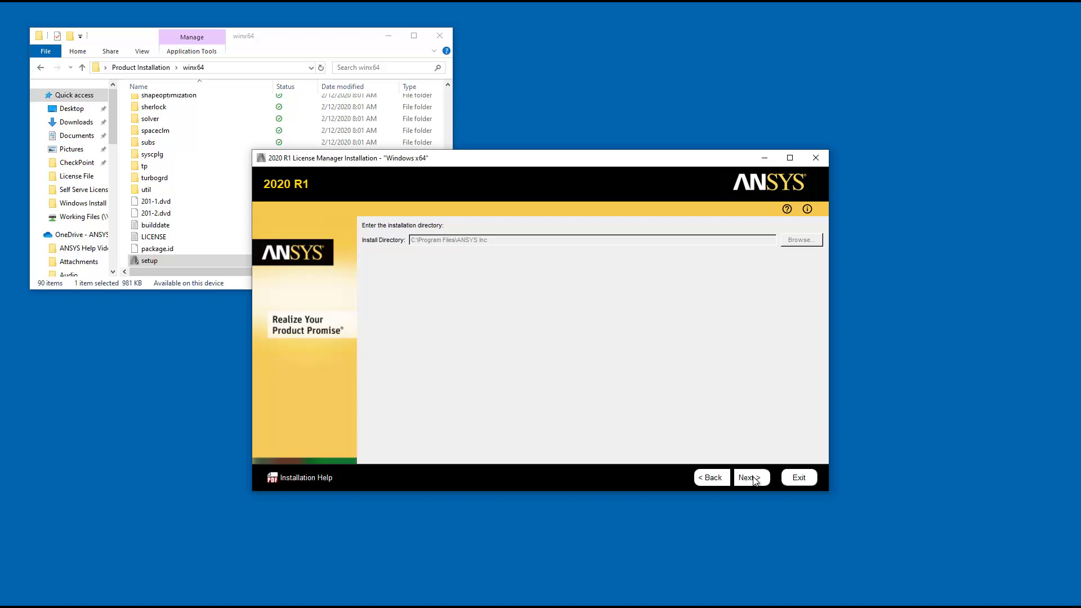
Step: Keep the default C:\Program Files\ANSYS Inc directory and the License Manager product selection
left_click(750, 478)
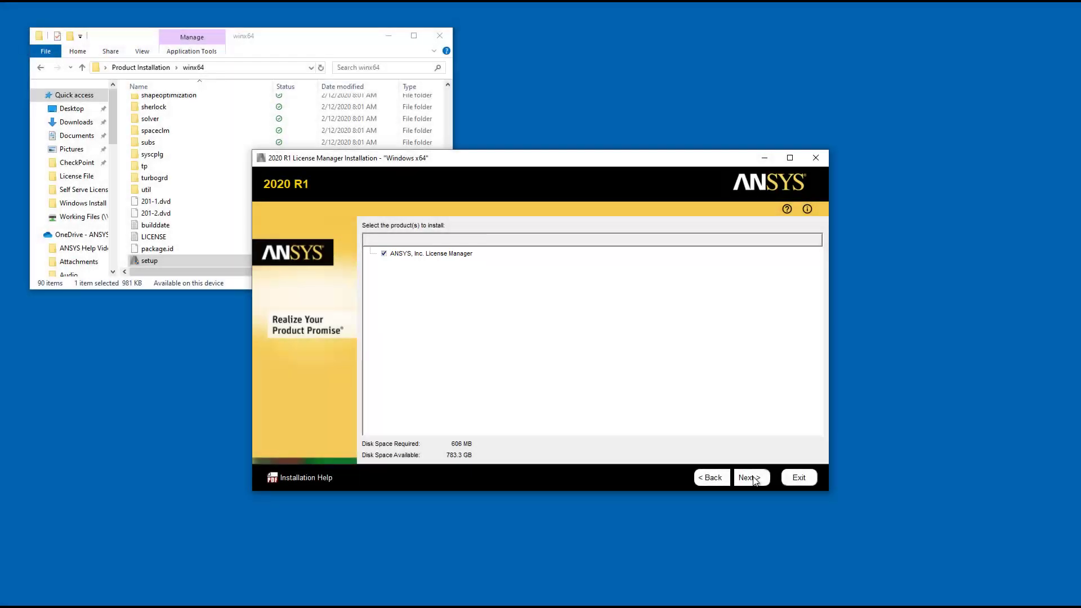
left_click(754, 479)
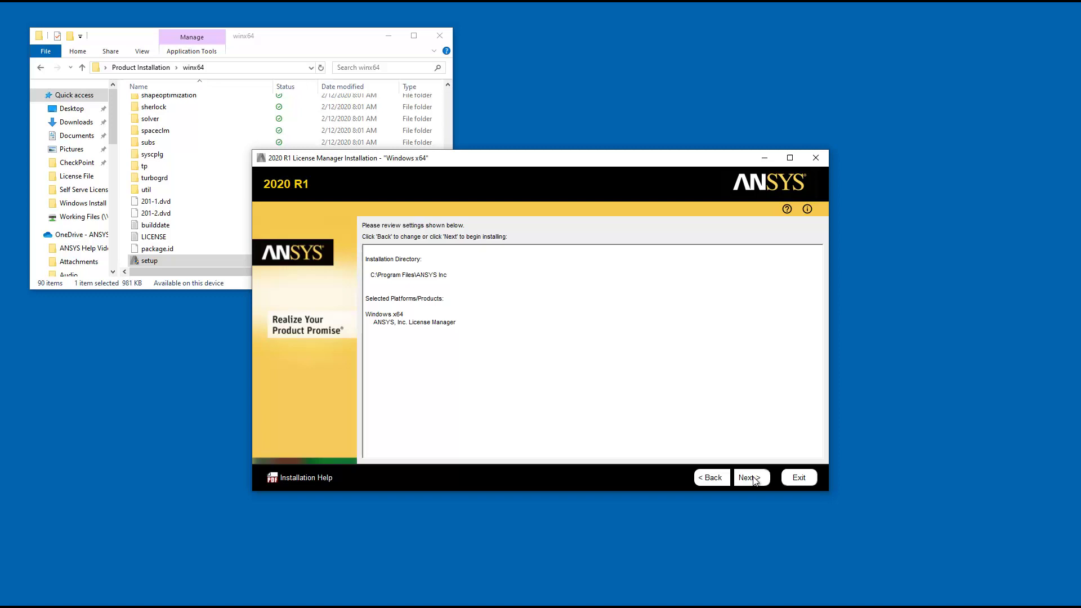
Step: Install the License Manager from the review page and continue past the completed installation
left_click(751, 479)
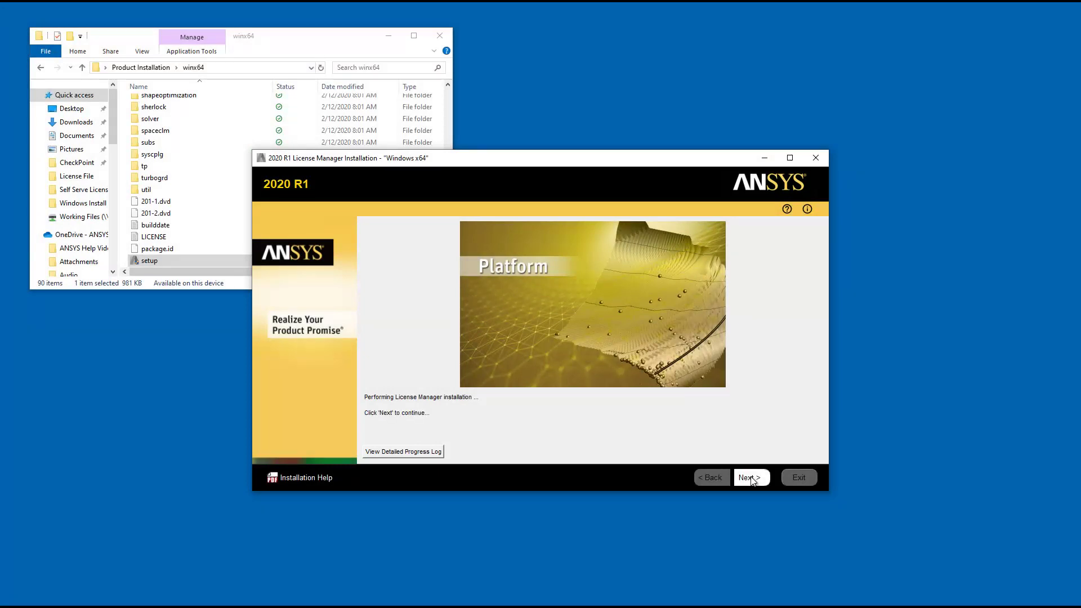
left_click(752, 478)
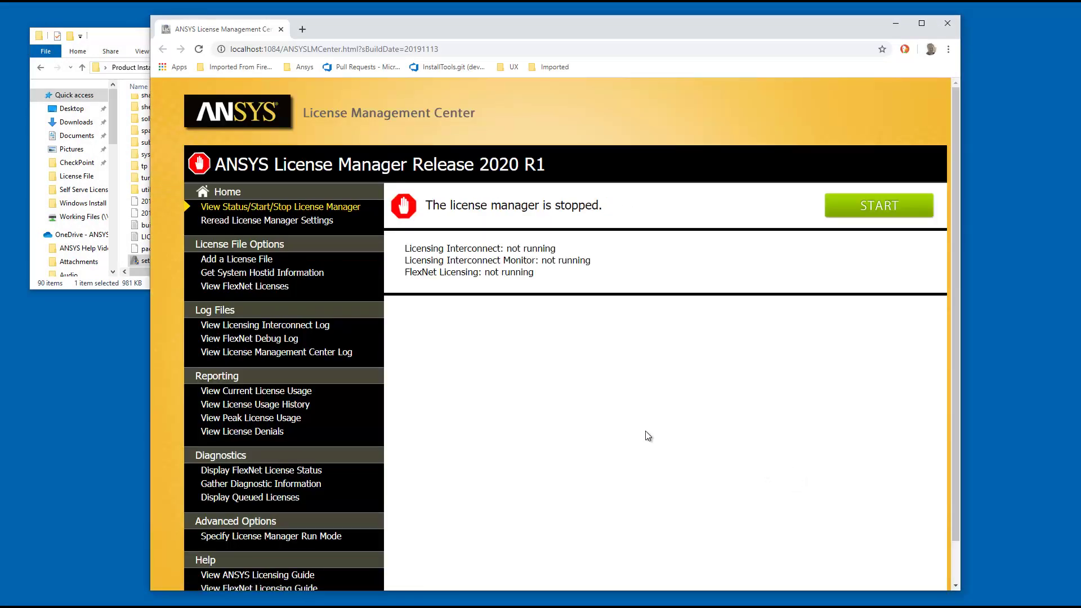
Step: Browse to and select the license .txt file under Add a License File
left_click(247, 261)
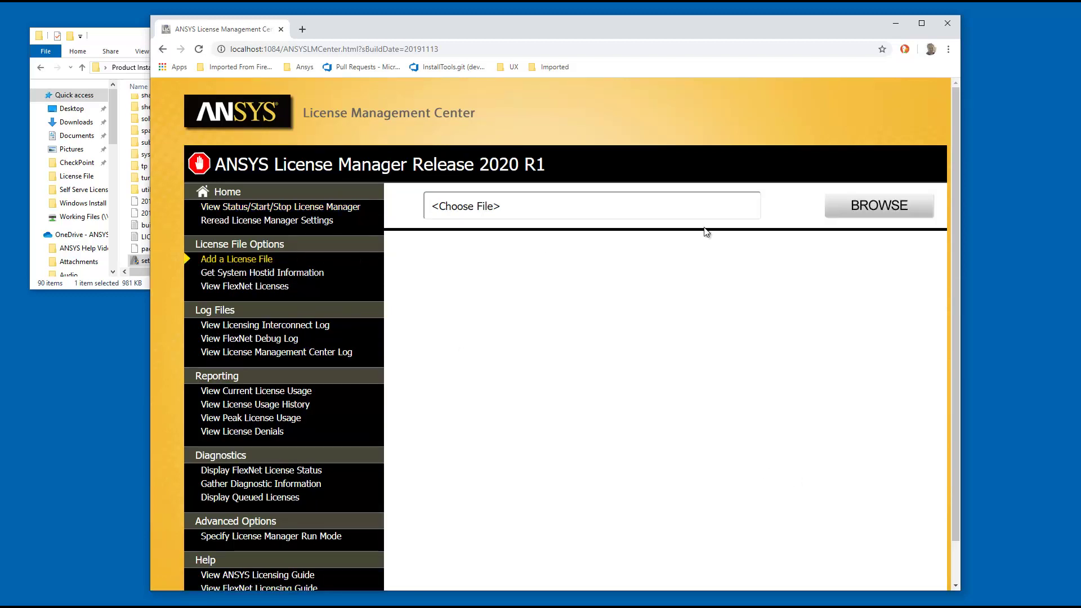
left_click(856, 210)
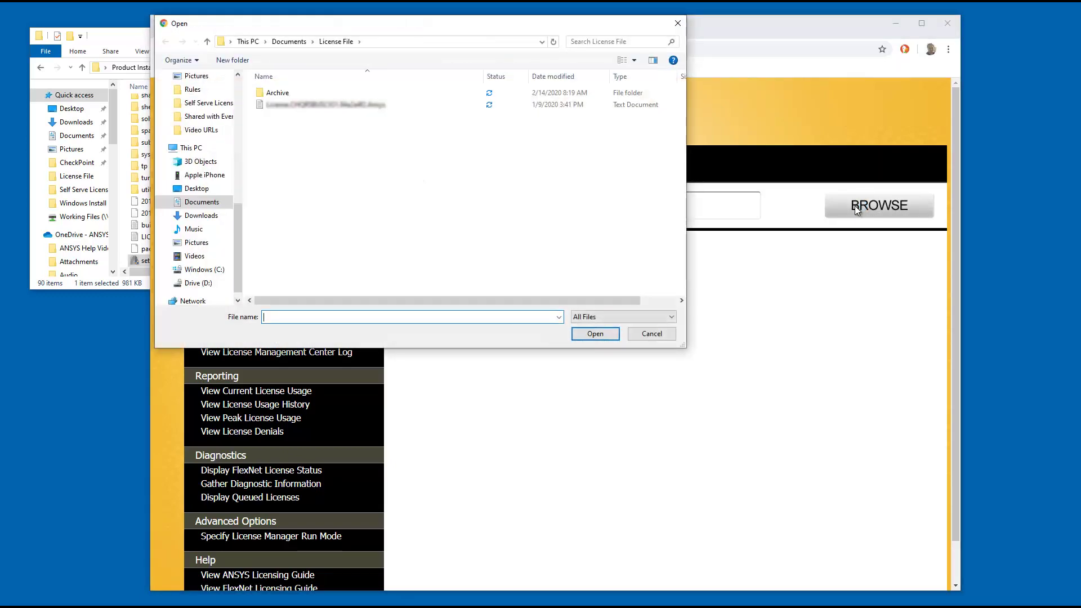
left_click(316, 106)
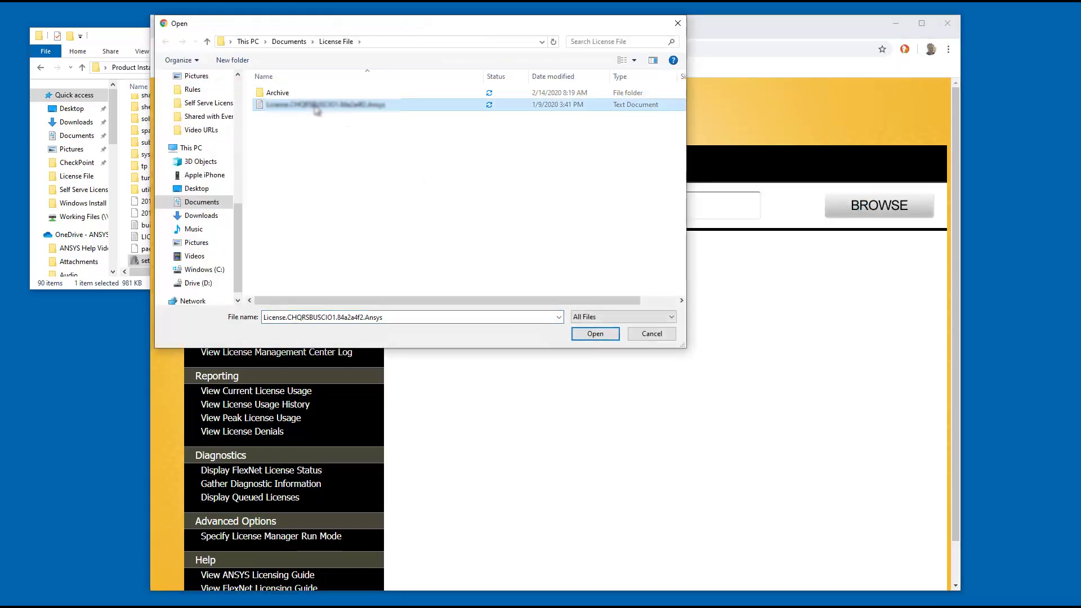
left_click(587, 336)
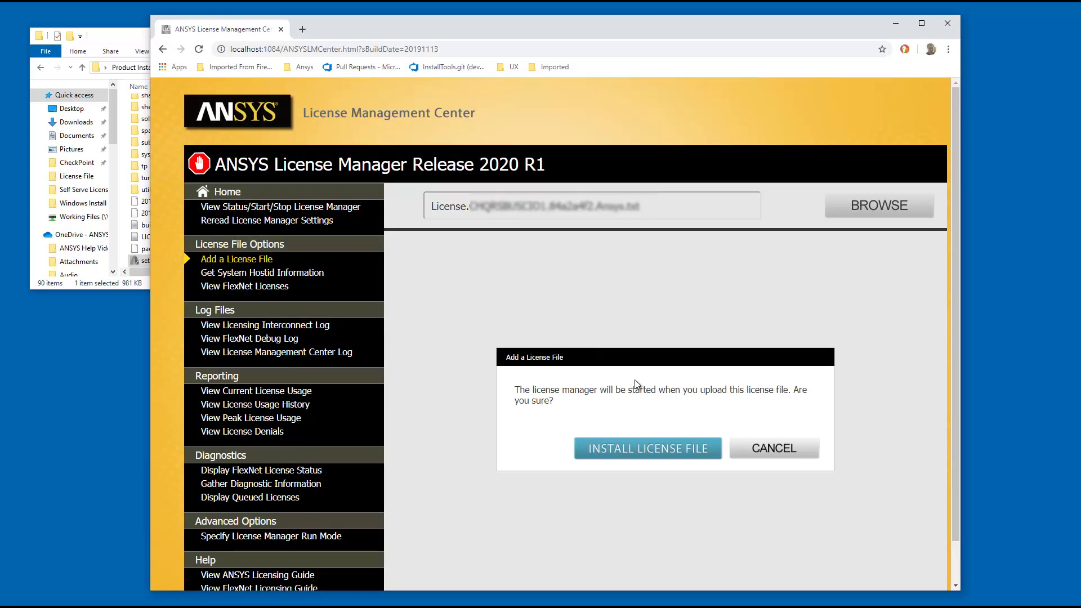
Step: Confirm INSTALL LICENSE FILE to upload the license and start the license manager
left_click(674, 455)
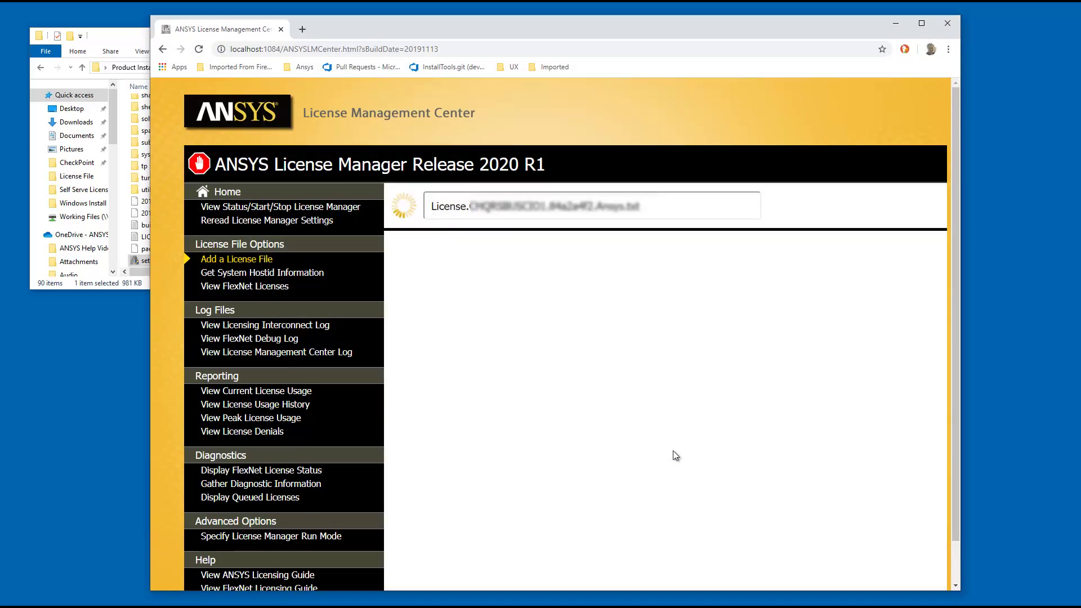